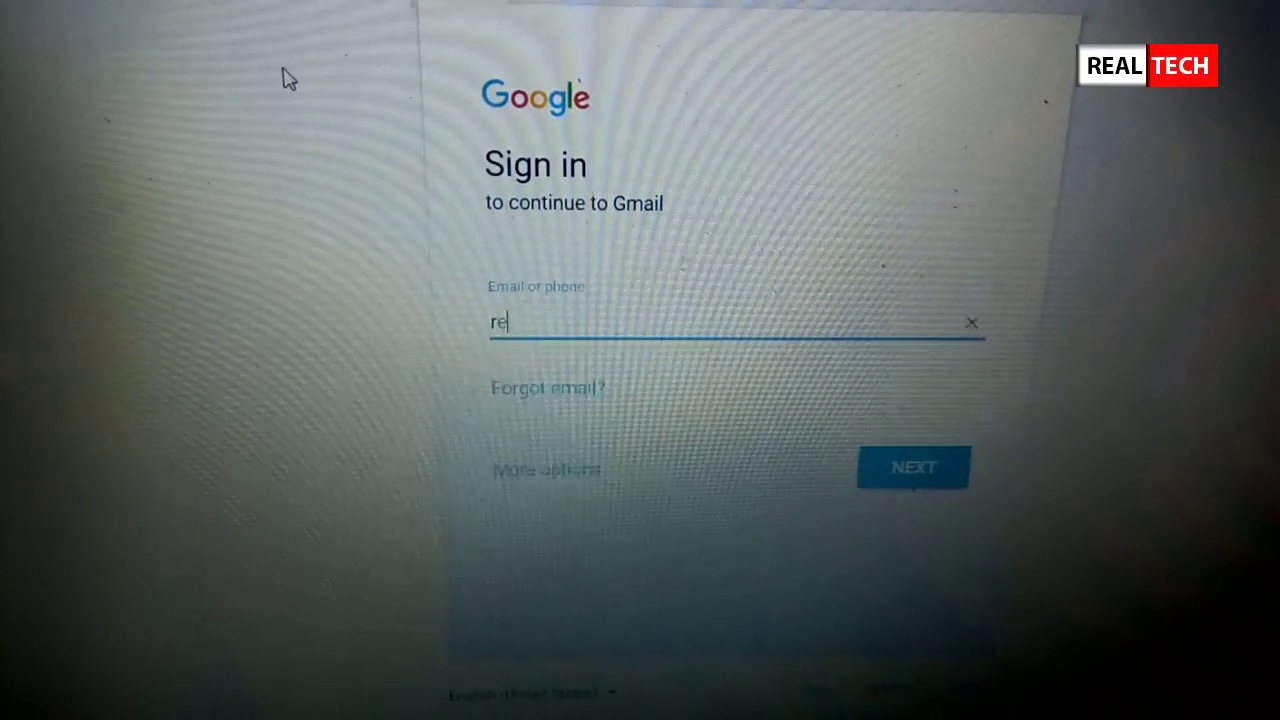
Enter 'realtecha2z' in the Gmail email field and delete the stray quote and @ characters.
{"action": "type", "text": "alte"}
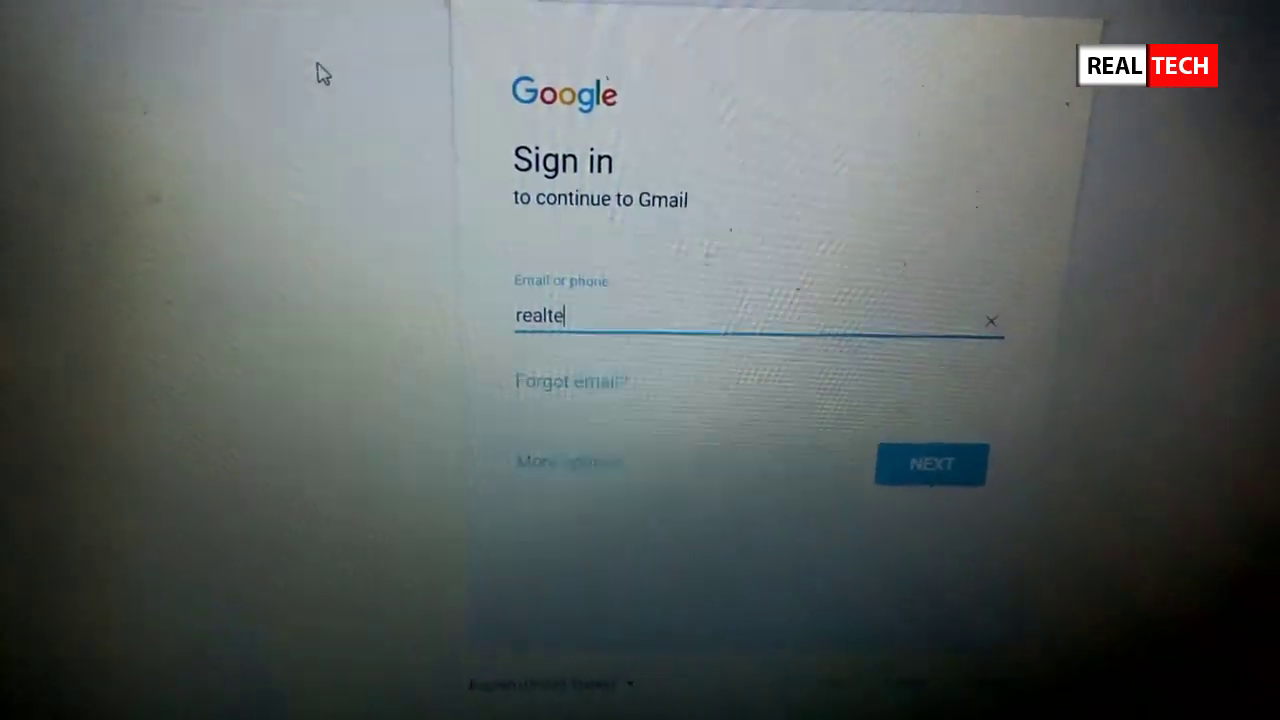
{"action": "type", "text": "ch"}
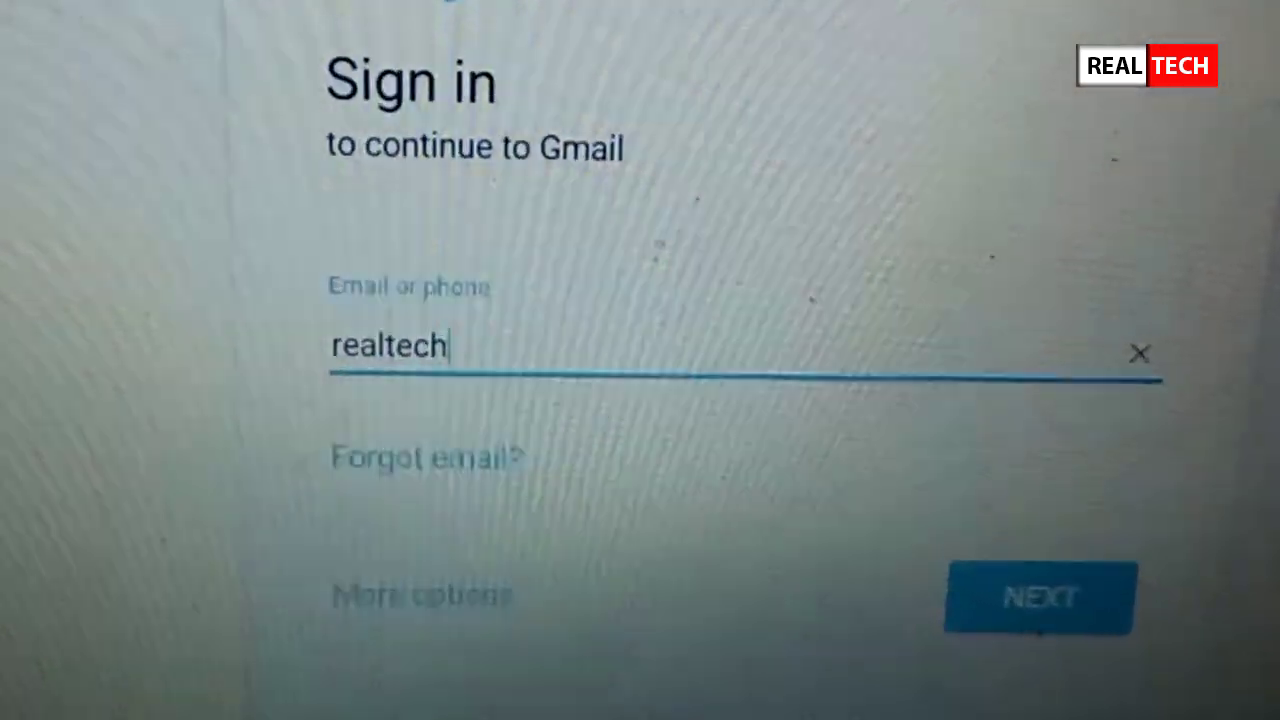
{"action": "type", "text": "a2z"}
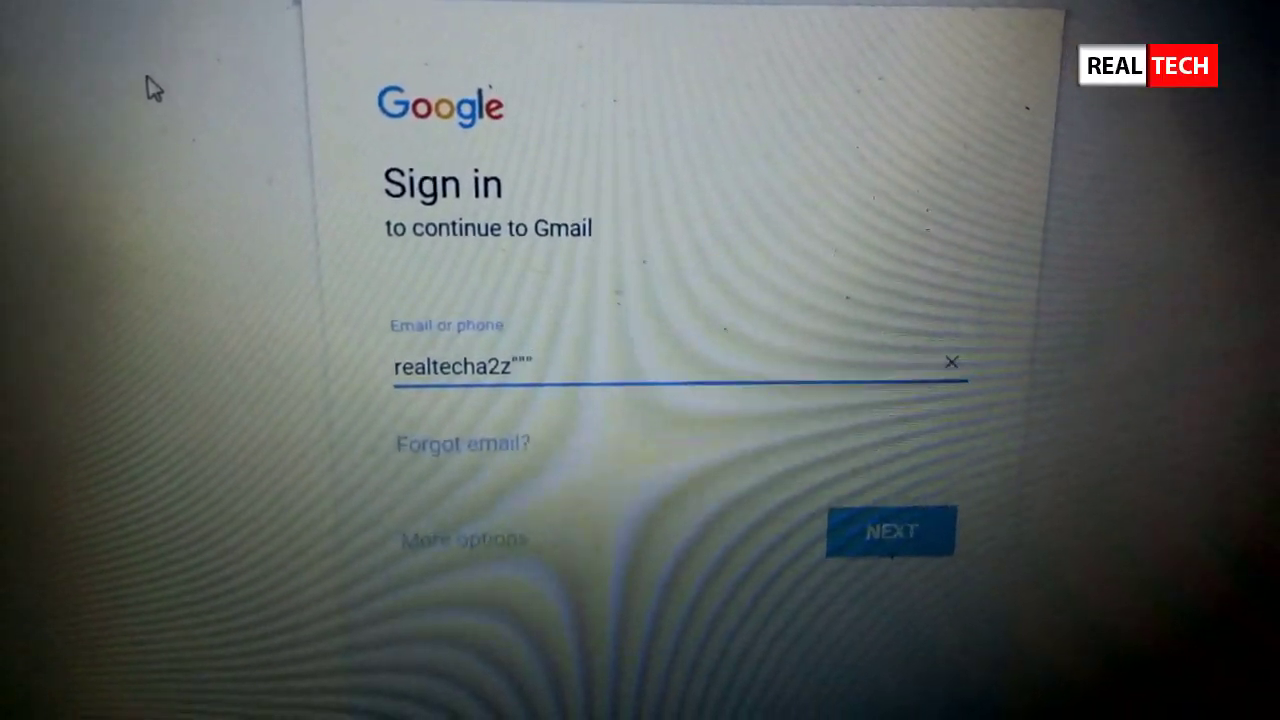
{"action": "key", "text": "BackSpace"}
{"action": "key", "text": "BackSpace"}
{"action": "key", "text": "BackSpace"}
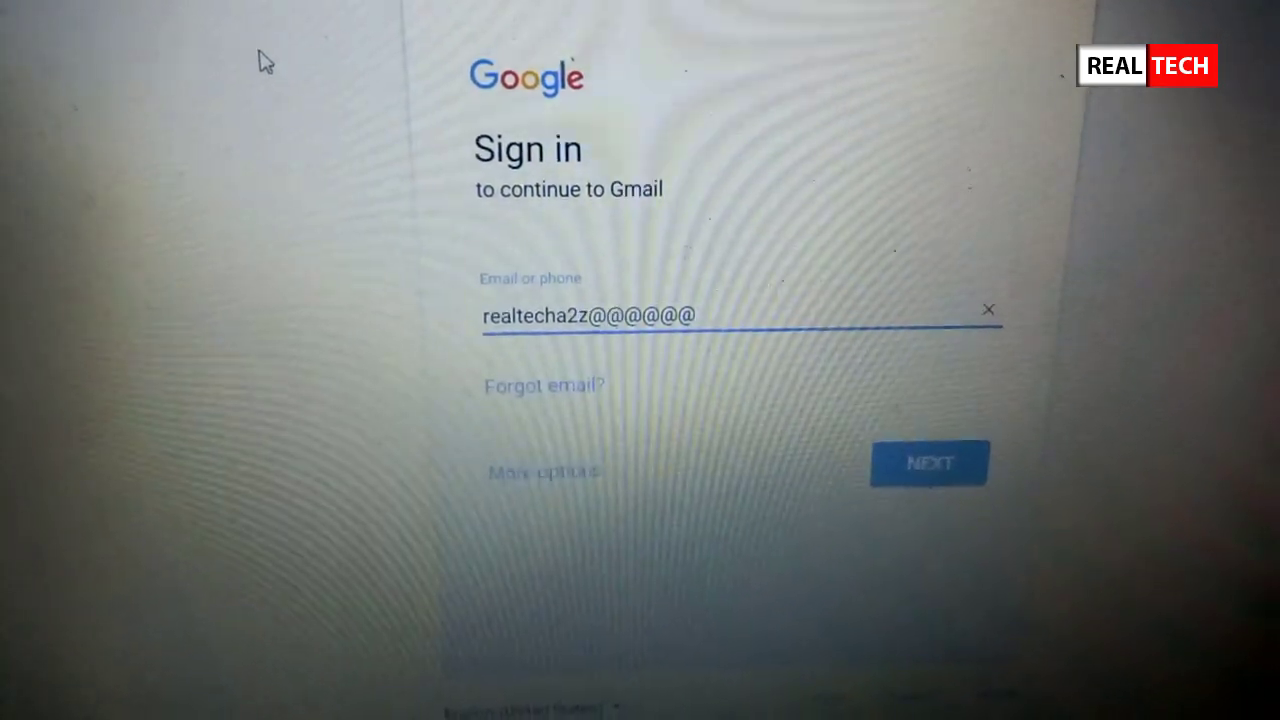
{"action": "key", "text": "BackSpace"}
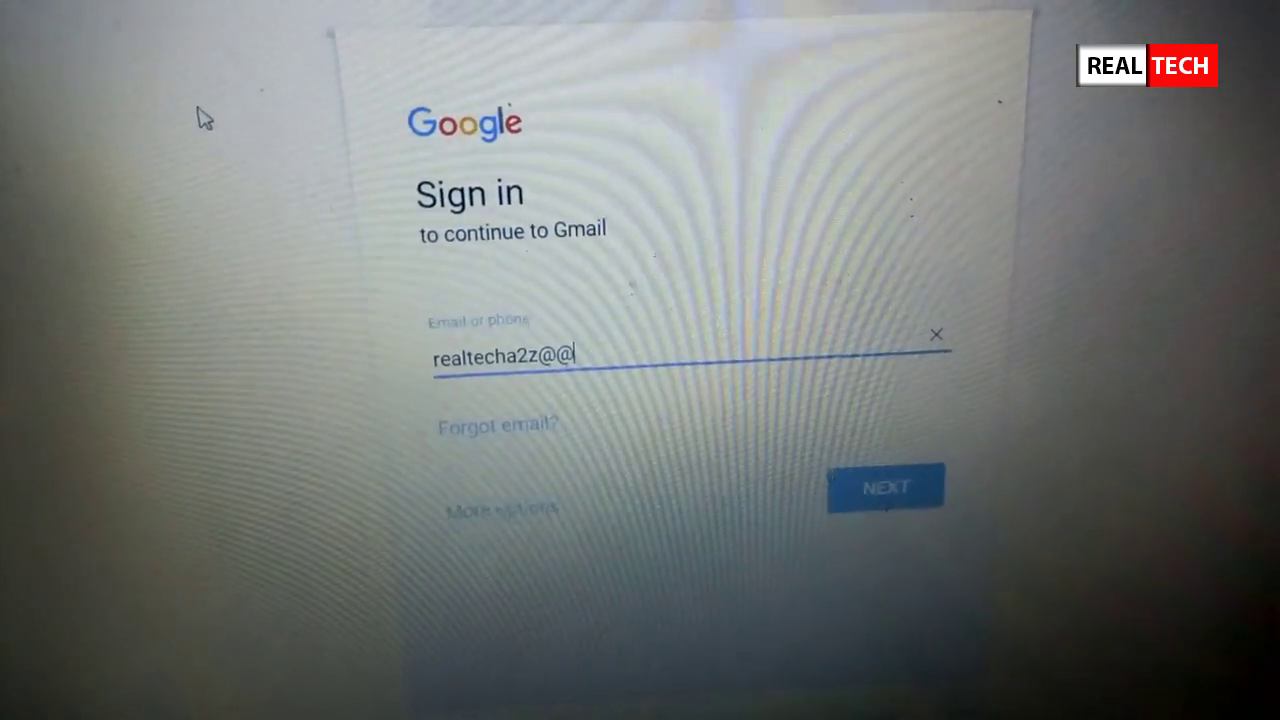
{"action": "key", "text": "BackSpace"}
{"action": "key", "text": "BackSpace"}
{"action": "key", "text": "BackSpace"}
{"action": "key", "text": "BackSpace"}
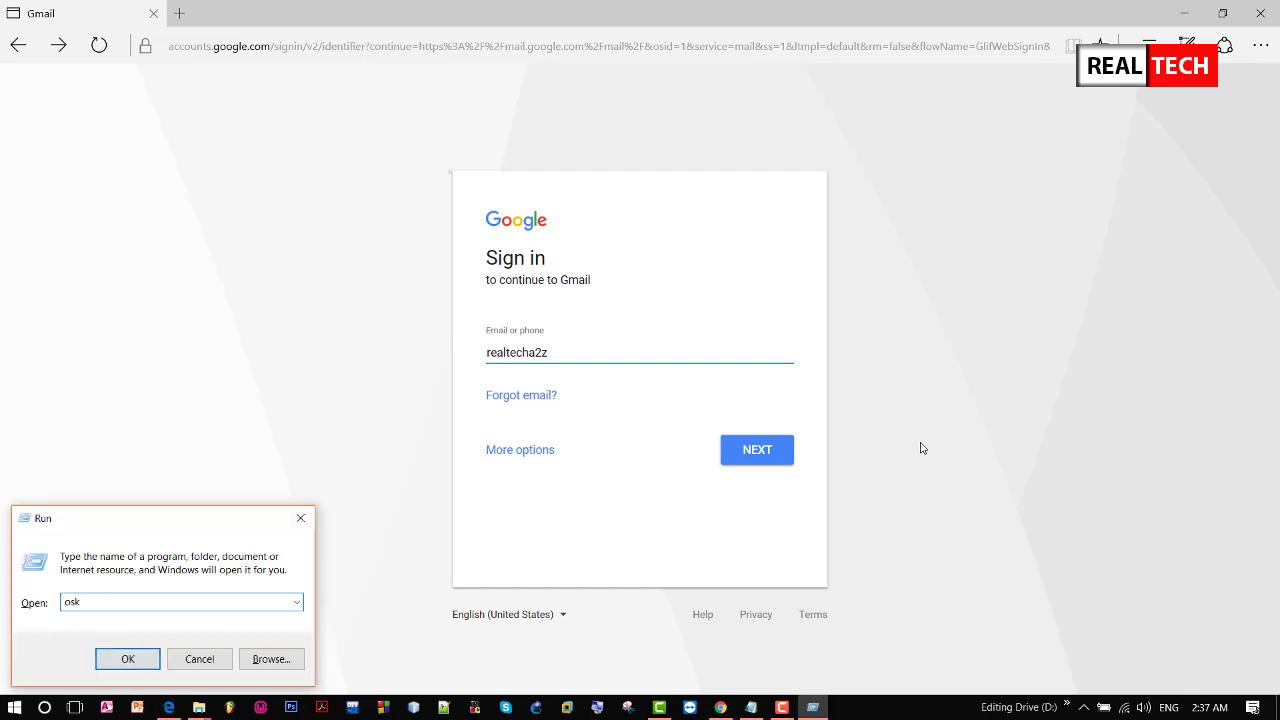
{"action": "key", "text": "Return"}
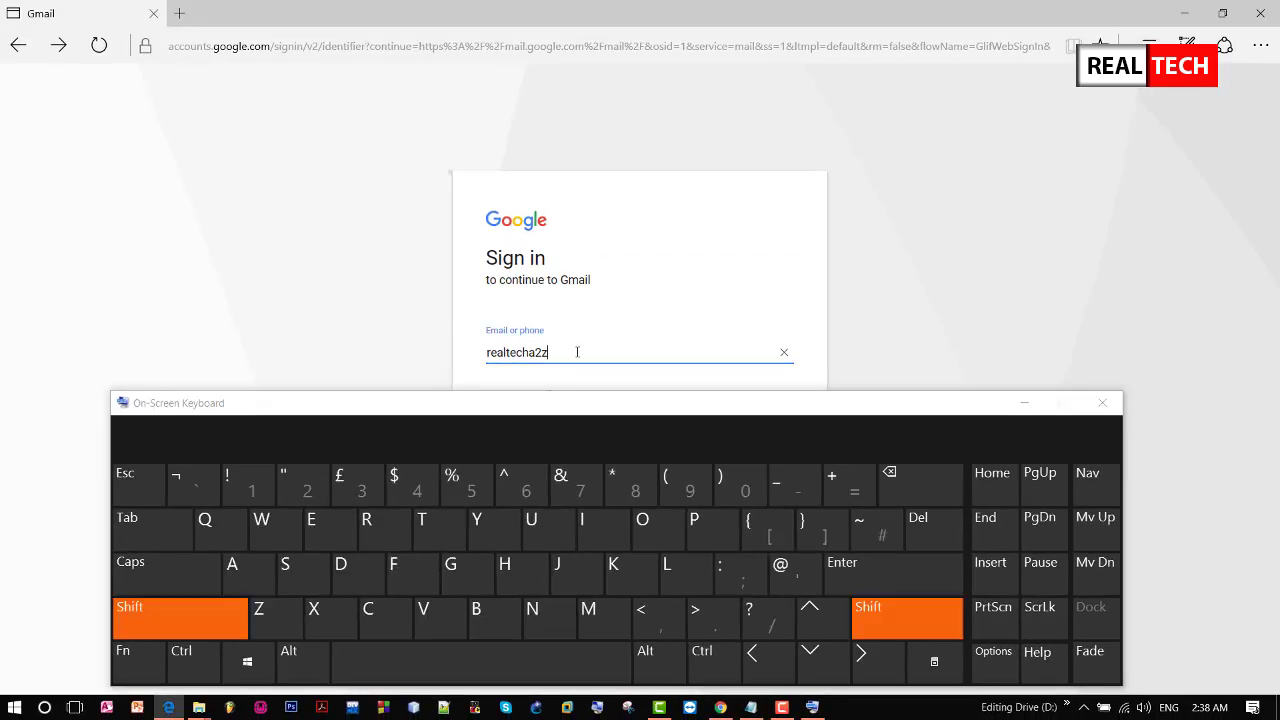
{"action": "type", "text": "\""}
{"action": "key", "text": "BackSpace"}
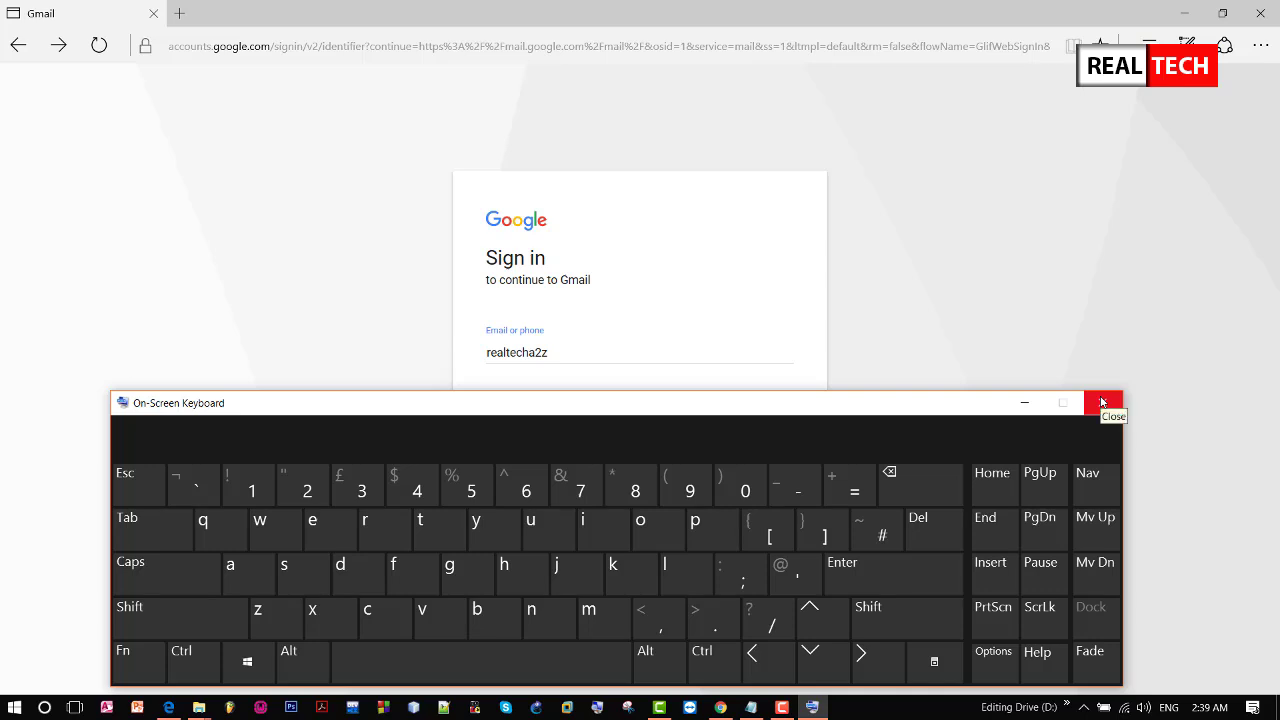
{"action": "left_click", "coordinate": [1102, 402]}
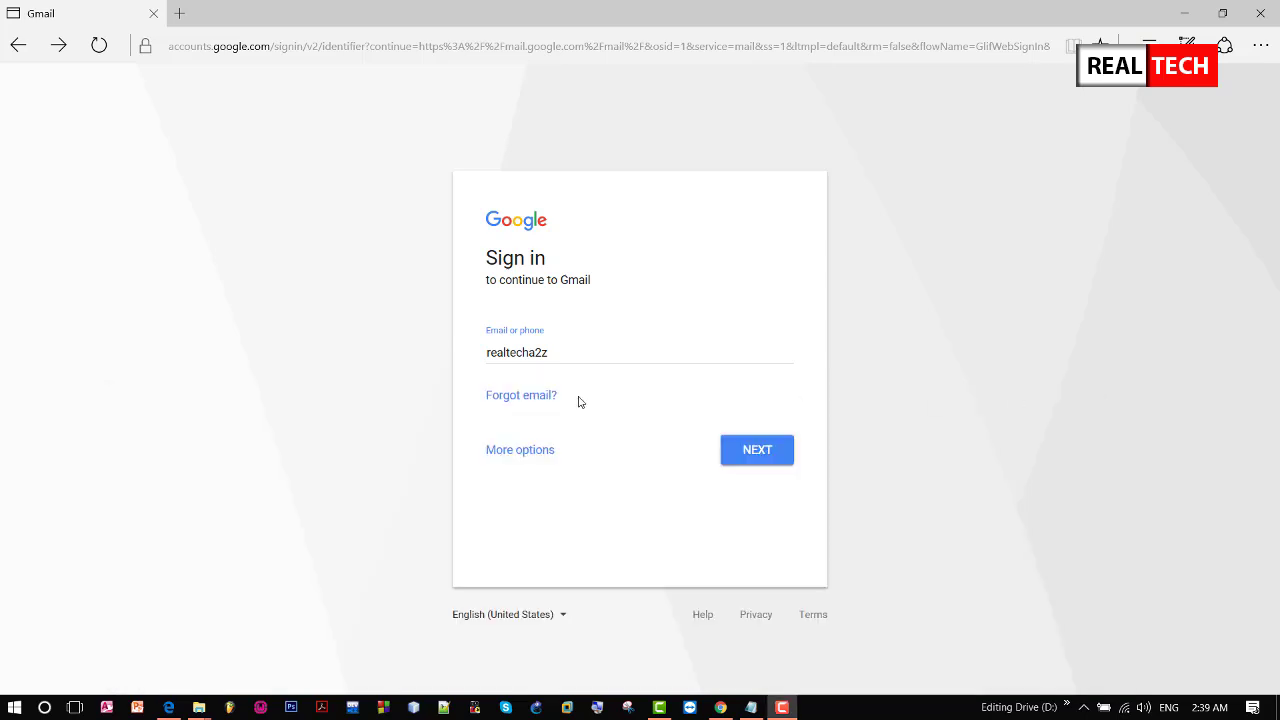
Go to Time & language > Region & language in Windows Settings.
{"action": "left_click", "coordinate": [13, 709]}
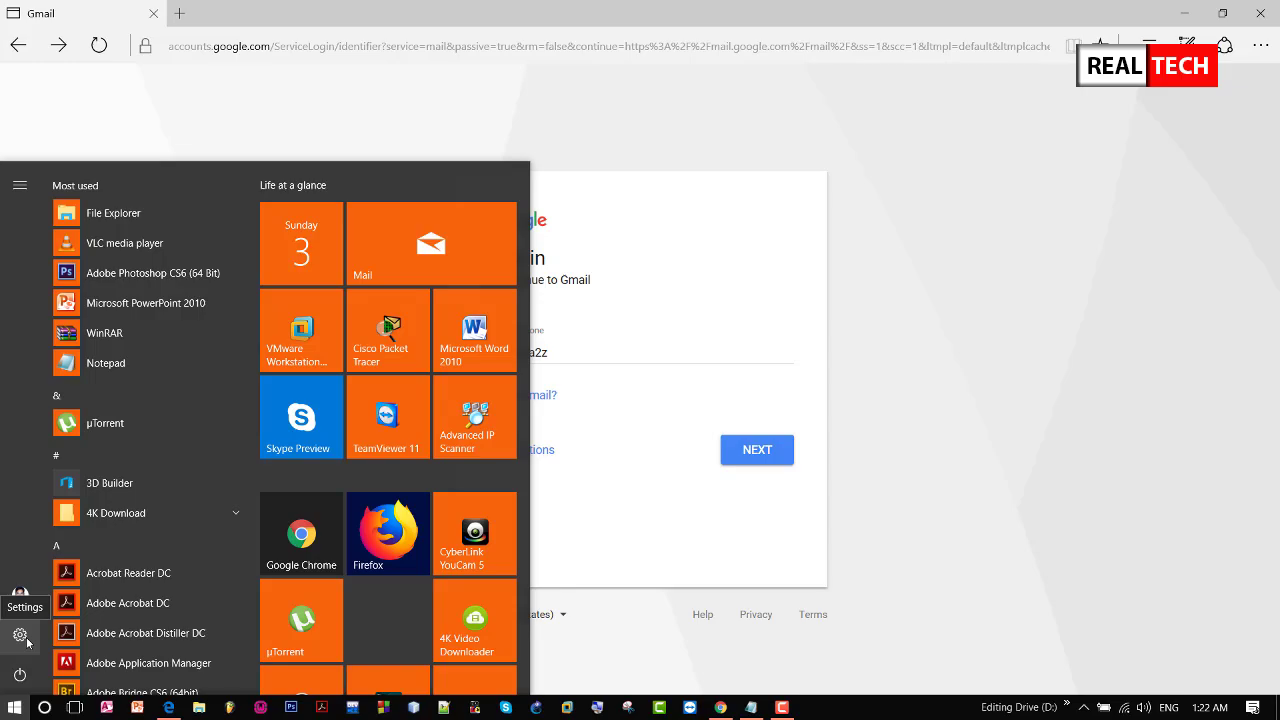
{"action": "left_click", "coordinate": [27, 640]}
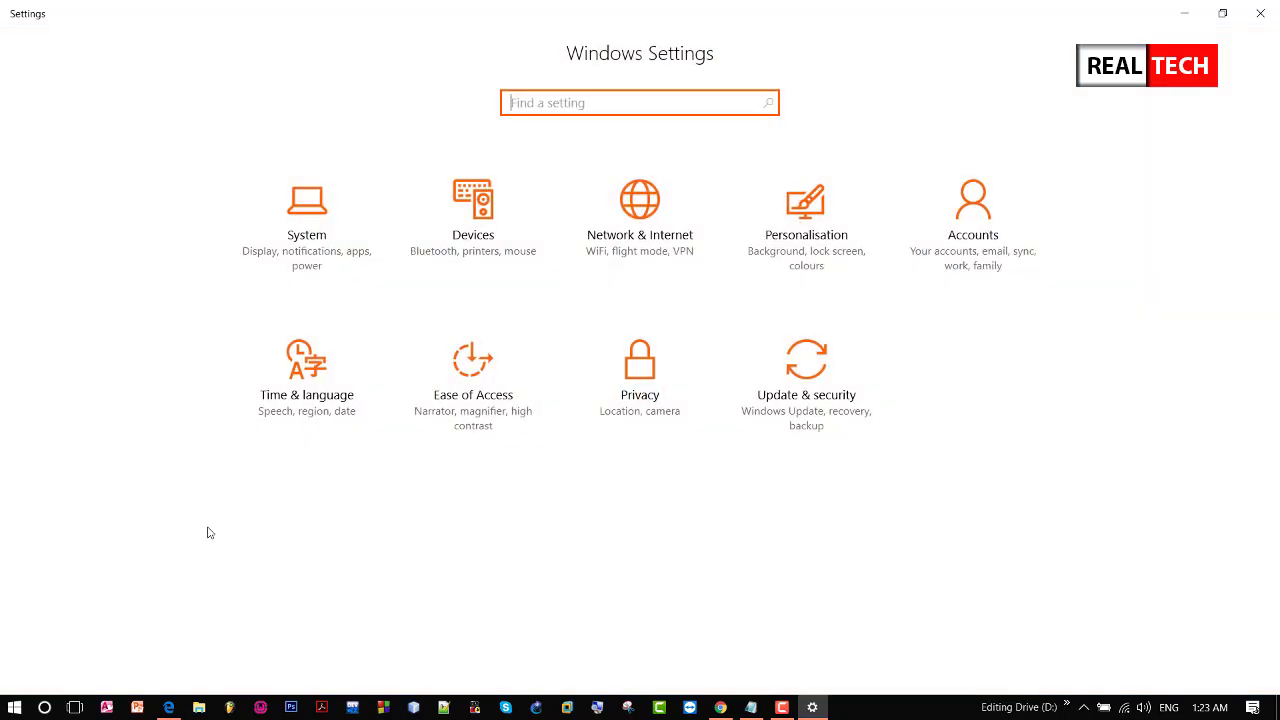
{"action": "left_click", "coordinate": [298, 390]}
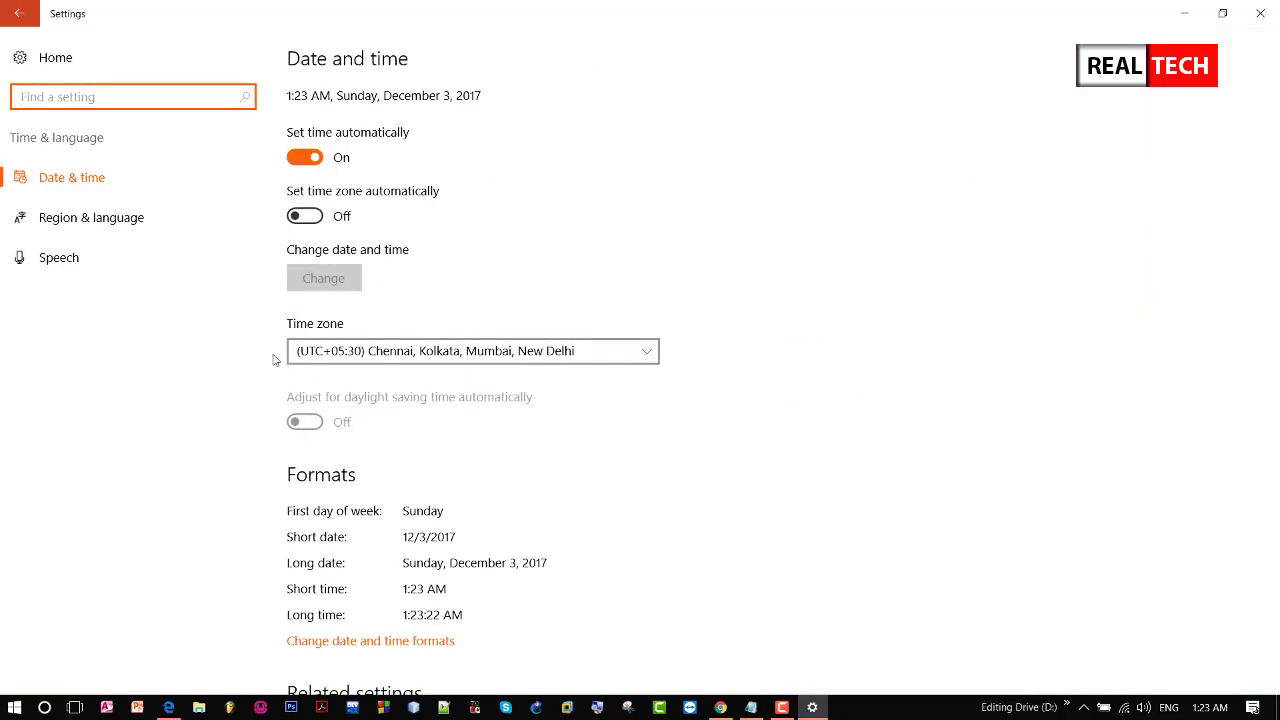
{"action": "left_click", "coordinate": [108, 227]}
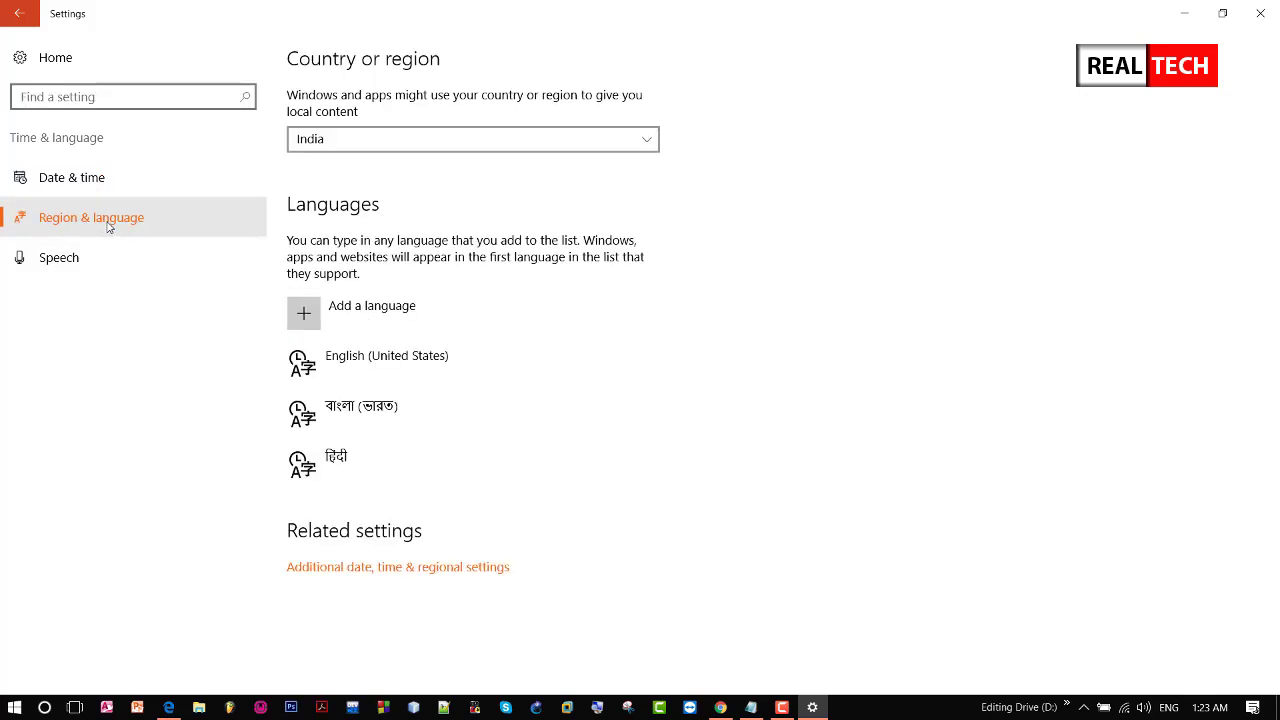
Inspect the English (United States), Bangla and Hindi entries, ending on English (United States).
{"action": "left_click", "coordinate": [372, 367]}
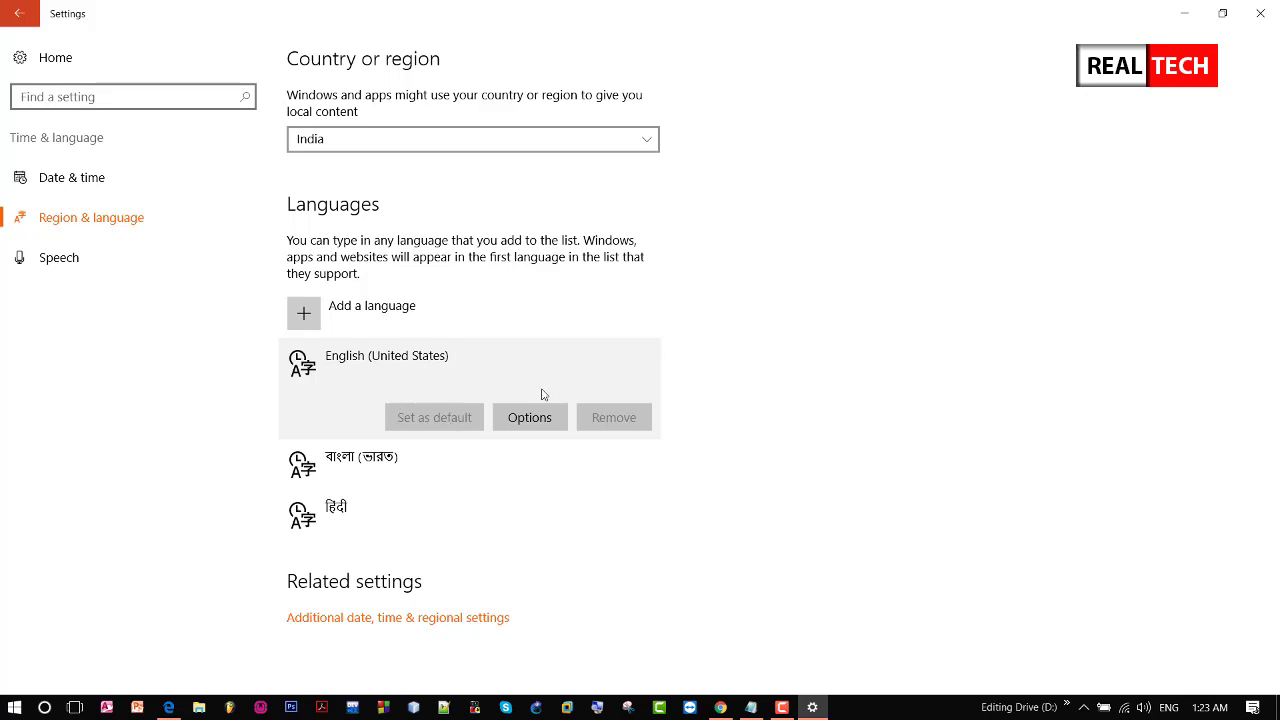
{"action": "left_click", "coordinate": [375, 460]}
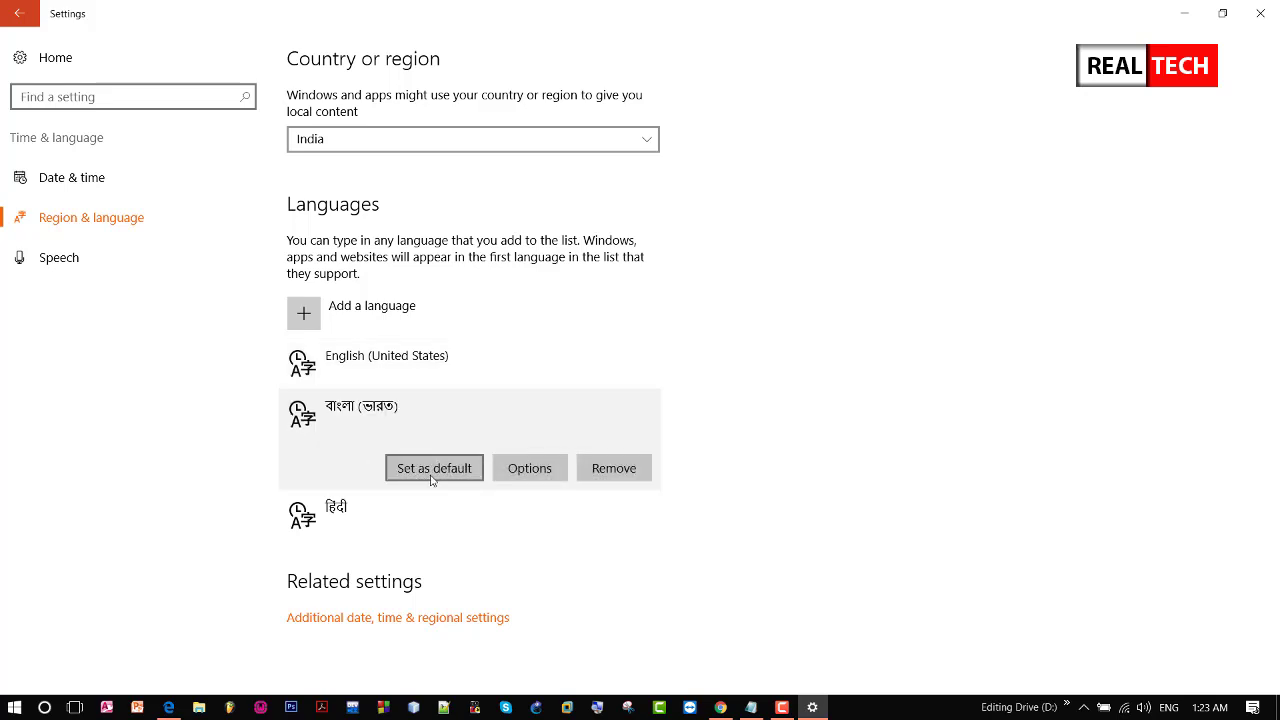
{"action": "left_click", "coordinate": [438, 523]}
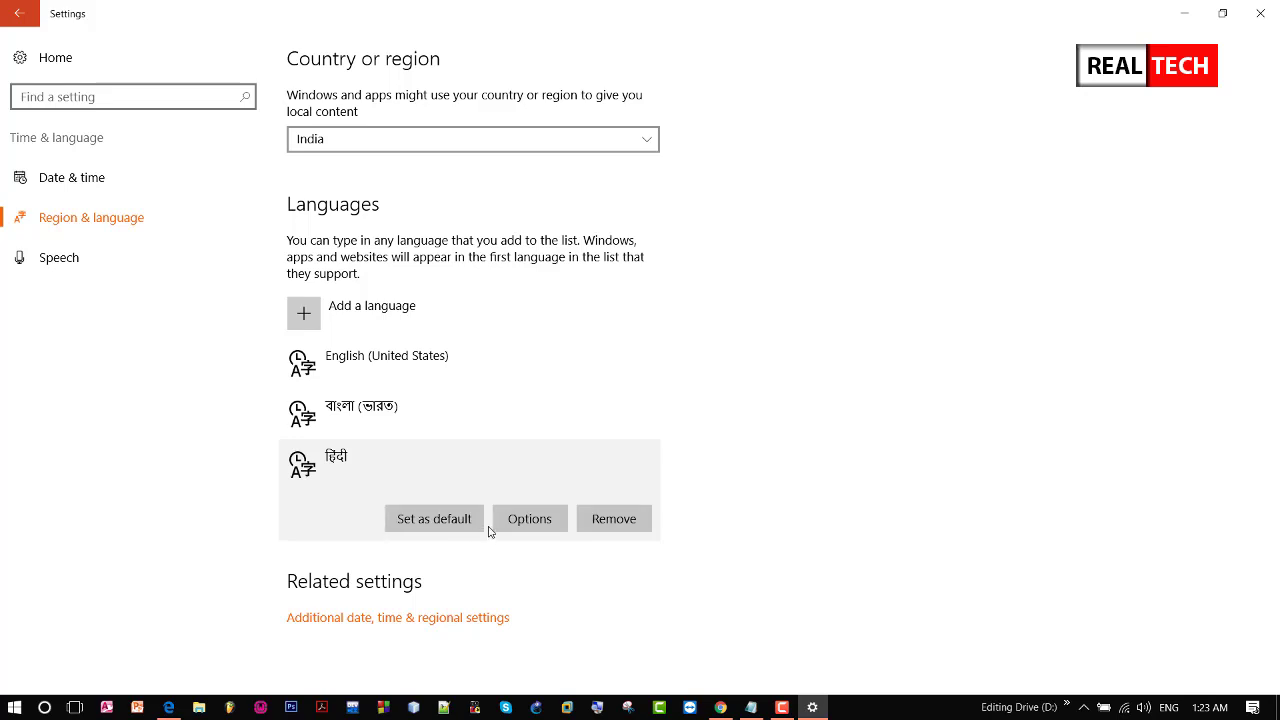
{"action": "left_click", "coordinate": [405, 373]}
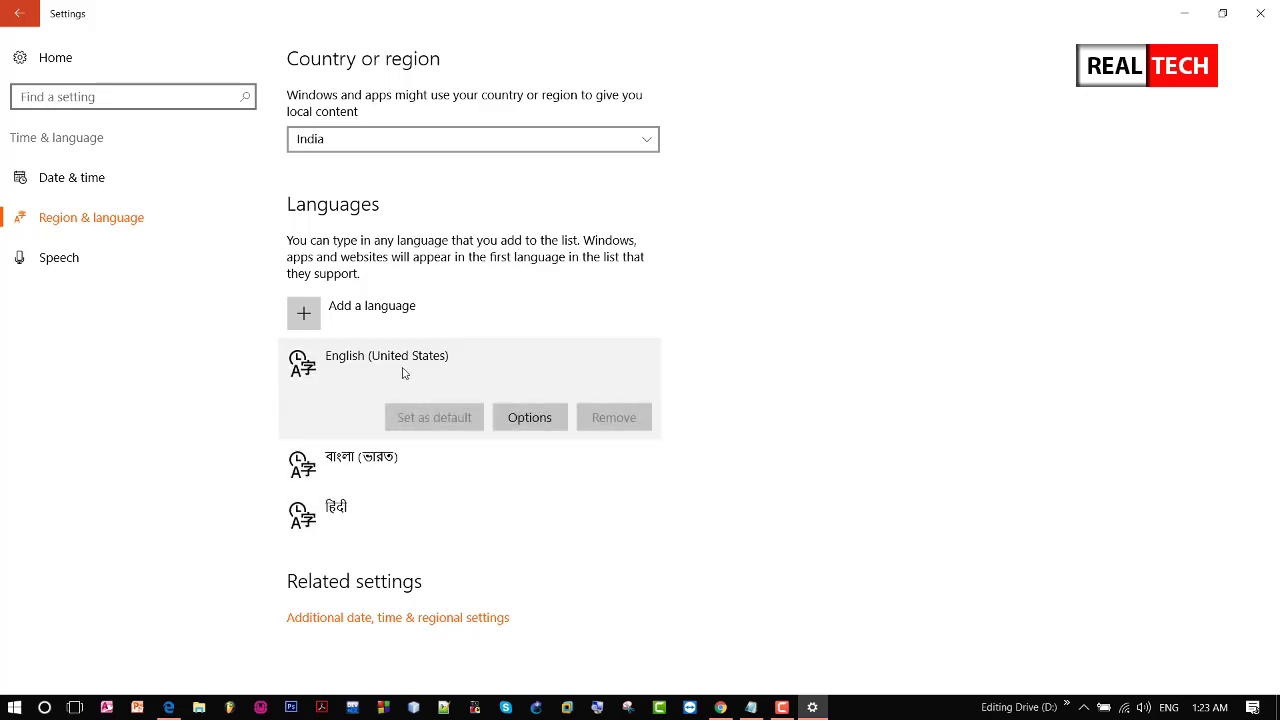
Add the US QWERTY keyboard to English (United States) and remove the United Kingdom layout.
{"action": "left_click", "coordinate": [521, 420]}
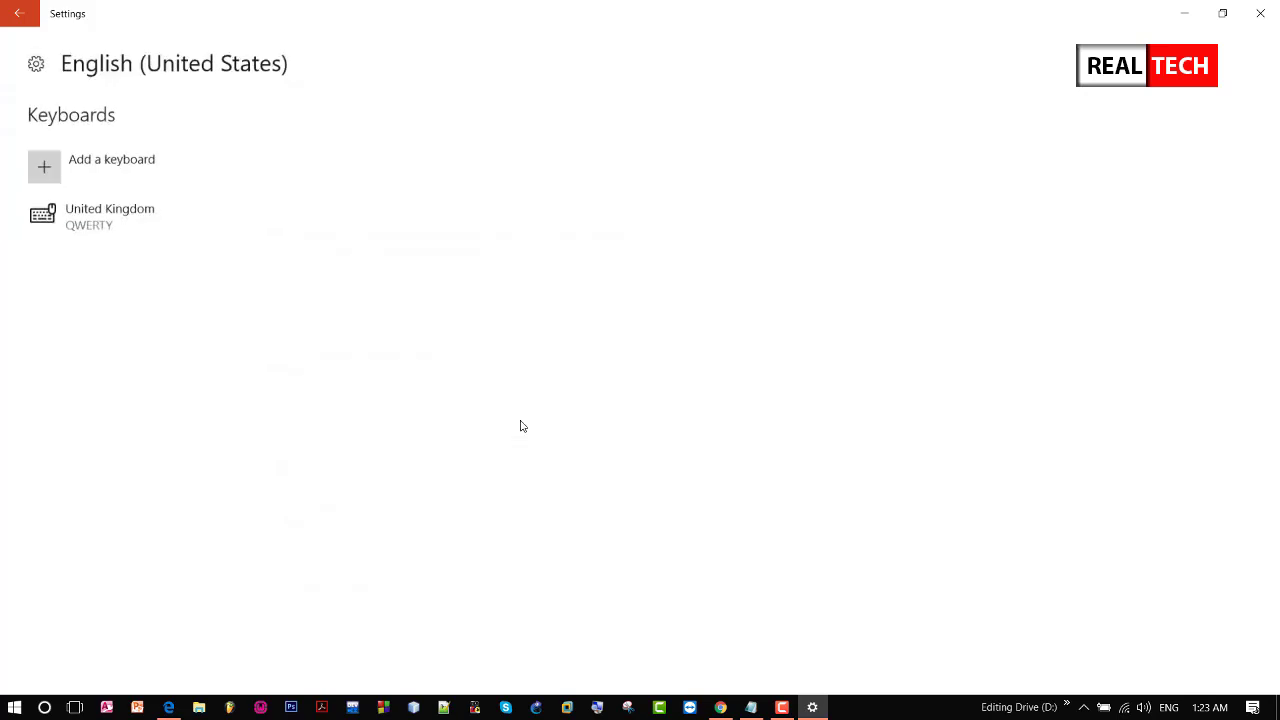
{"action": "left_click", "coordinate": [113, 226]}
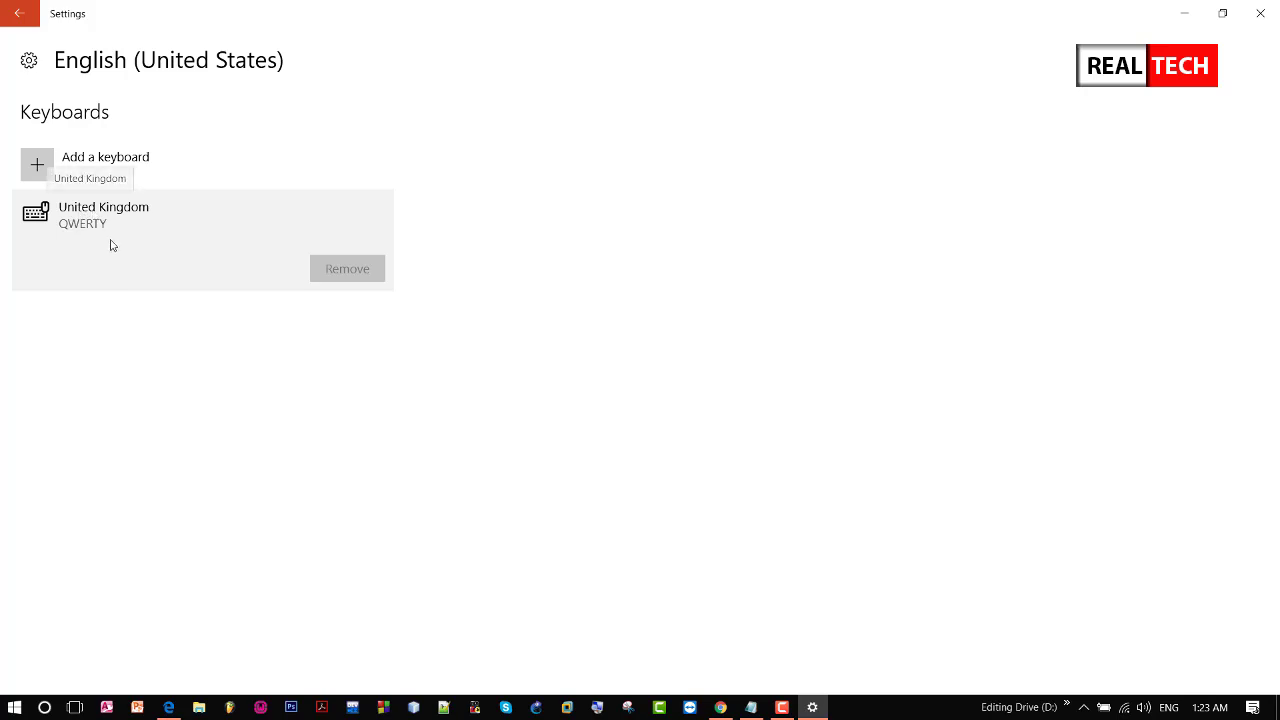
{"action": "left_click", "coordinate": [79, 171]}
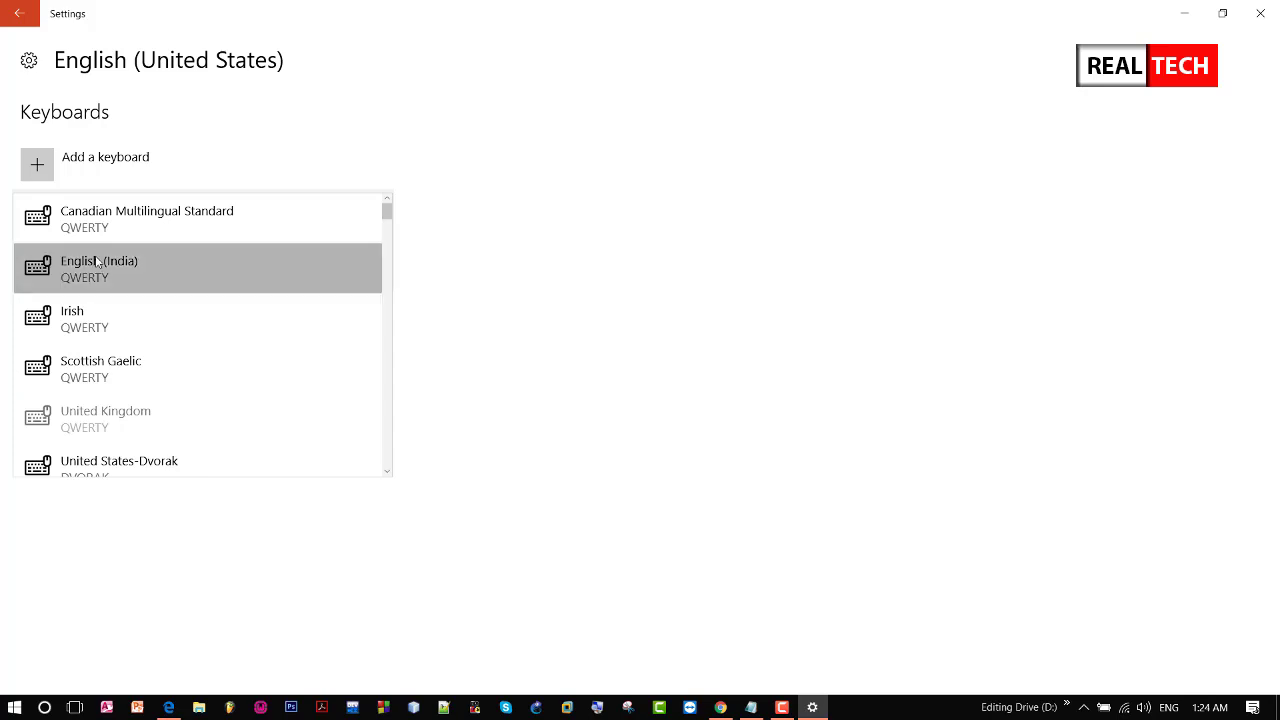
{"action": "left_click_drag", "start_coordinate": [387, 213], "coordinate": [391, 231]}
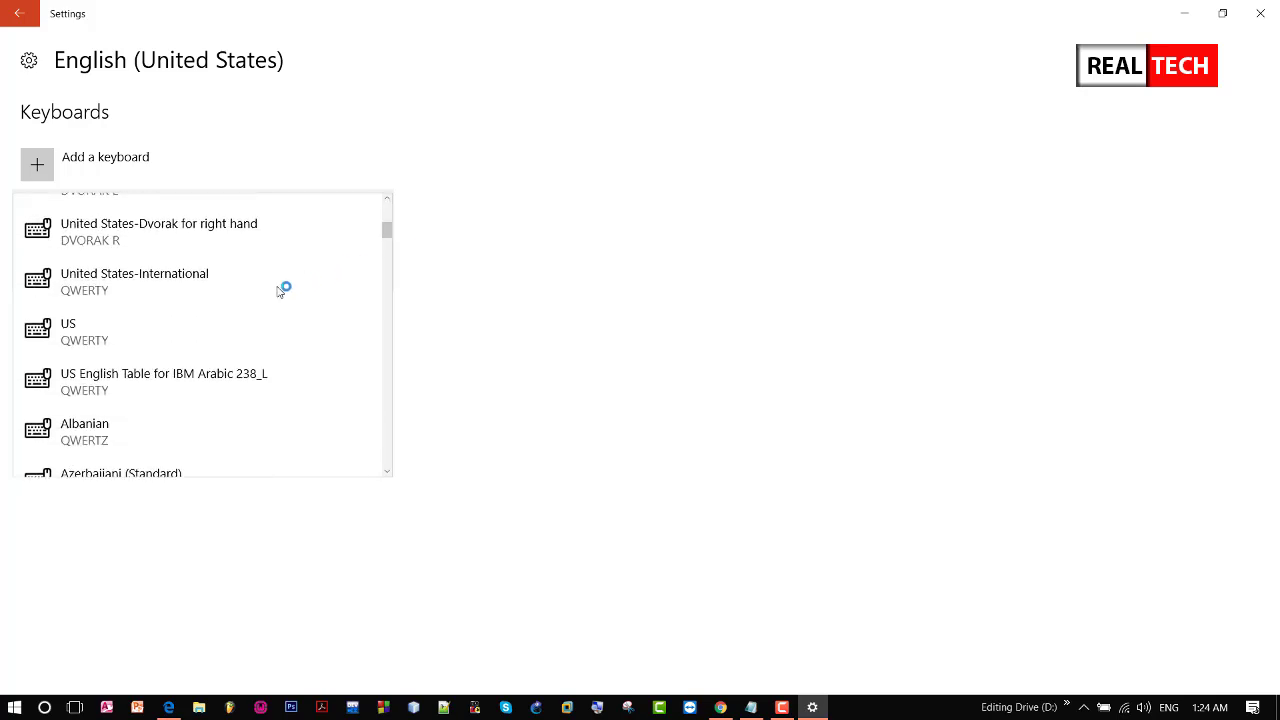
{"action": "left_click", "coordinate": [110, 341]}
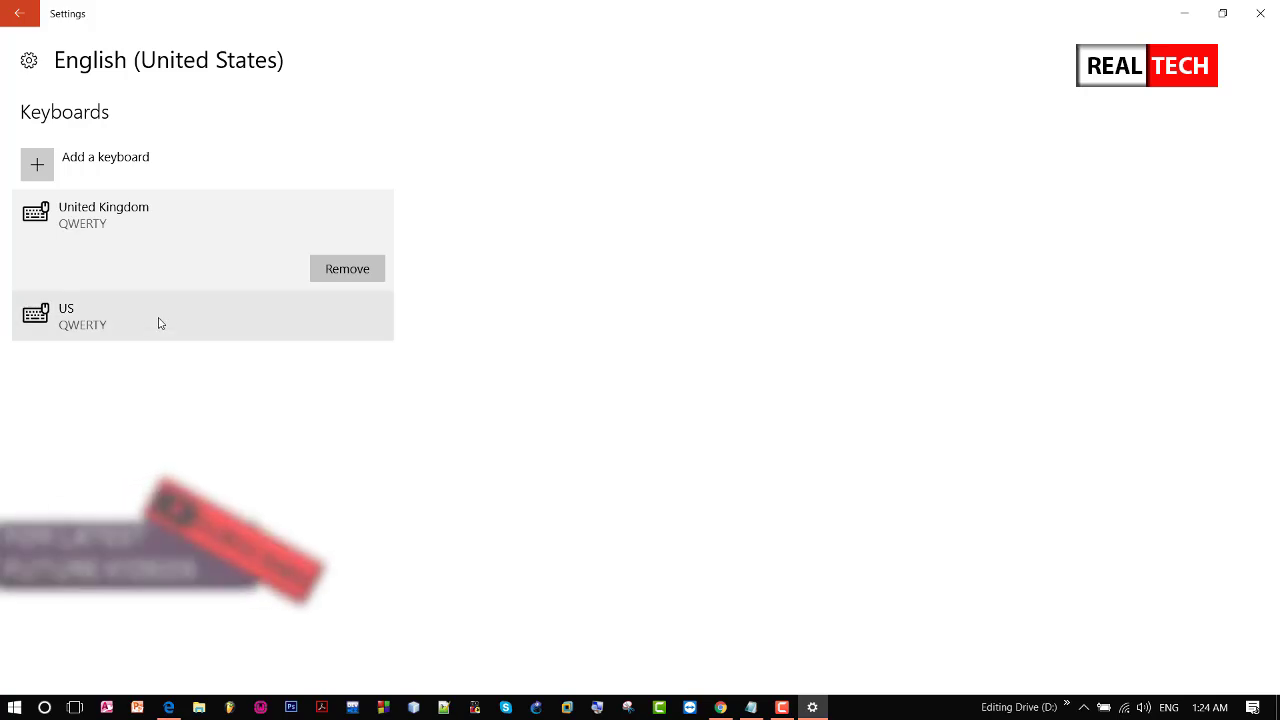
{"action": "left_click", "coordinate": [341, 271]}
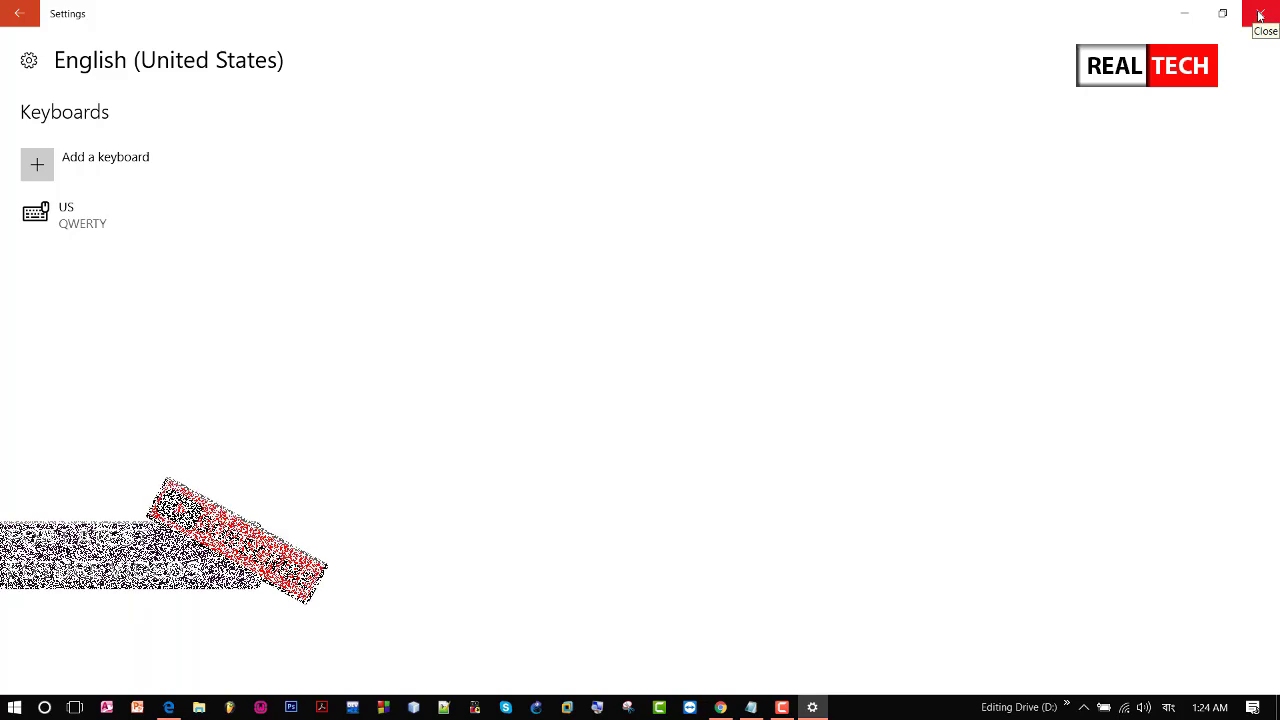
Close Settings and type @ after the username in the Gmail email field.
{"action": "left_click", "coordinate": [1259, 14]}
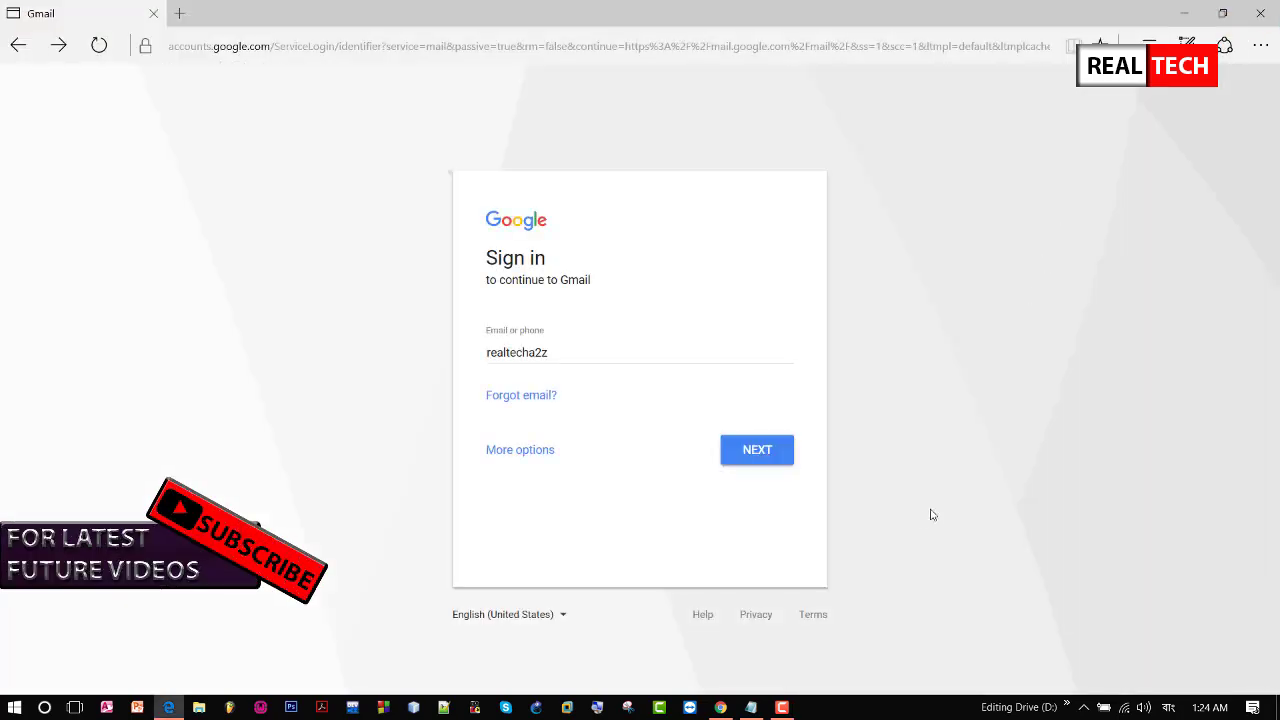
{"action": "left_click", "coordinate": [575, 355]}
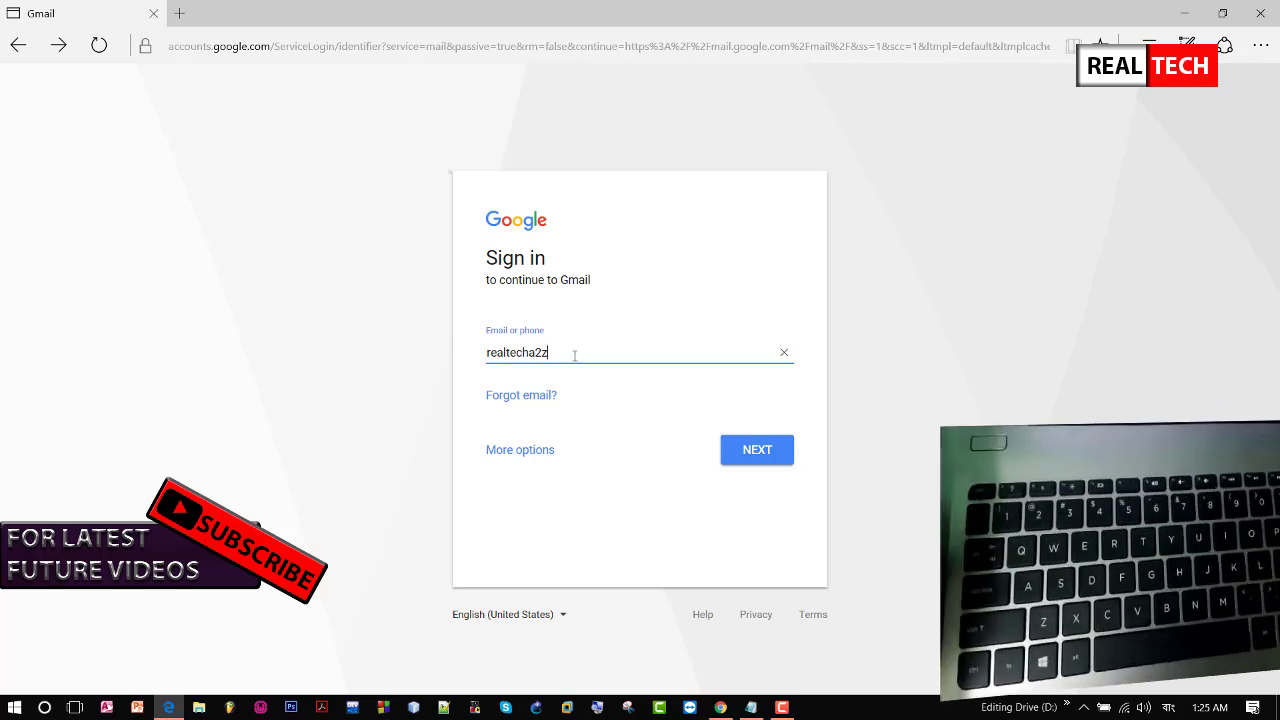
{"action": "type", "text": "@"}
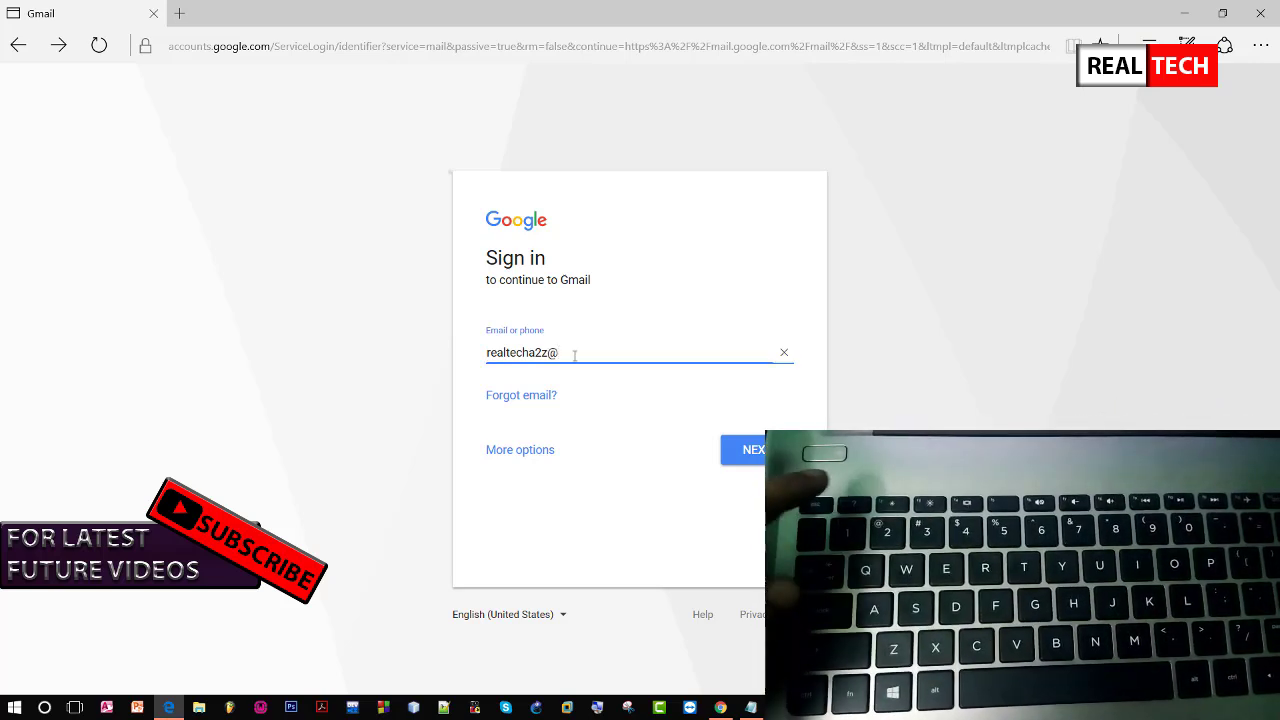